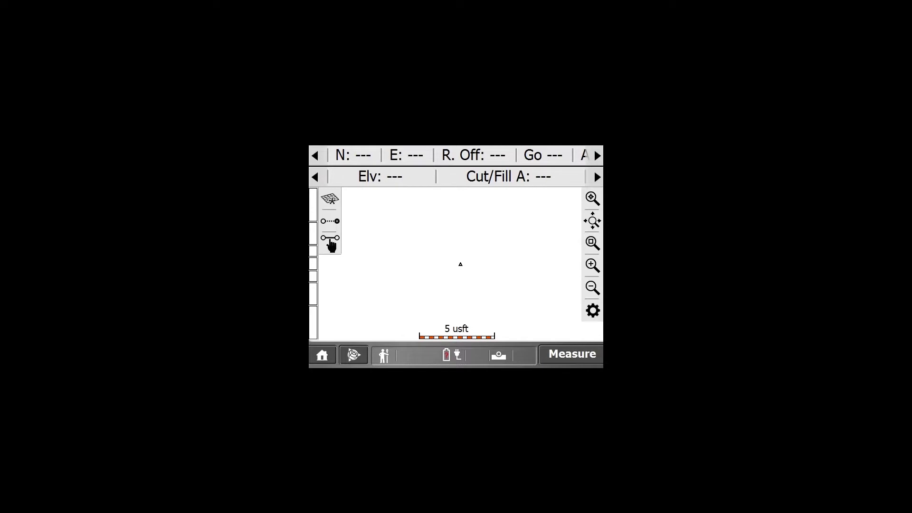
- Bring up the Open Site form and list the available sites, including test 123
left_click(322, 355)
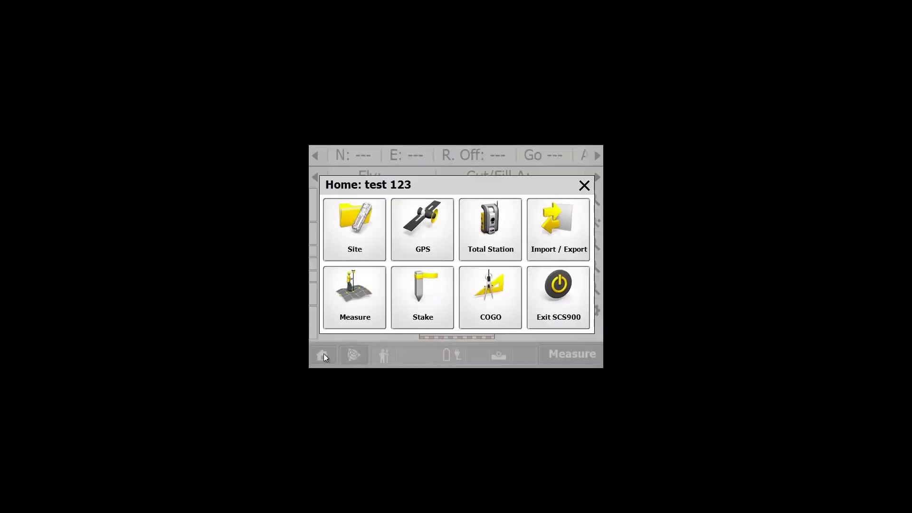
left_click(364, 240)
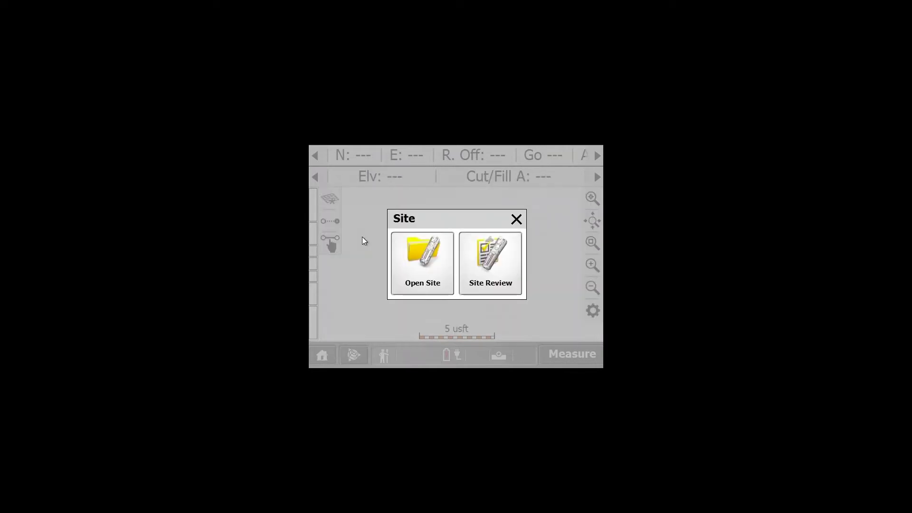
left_click(424, 263)
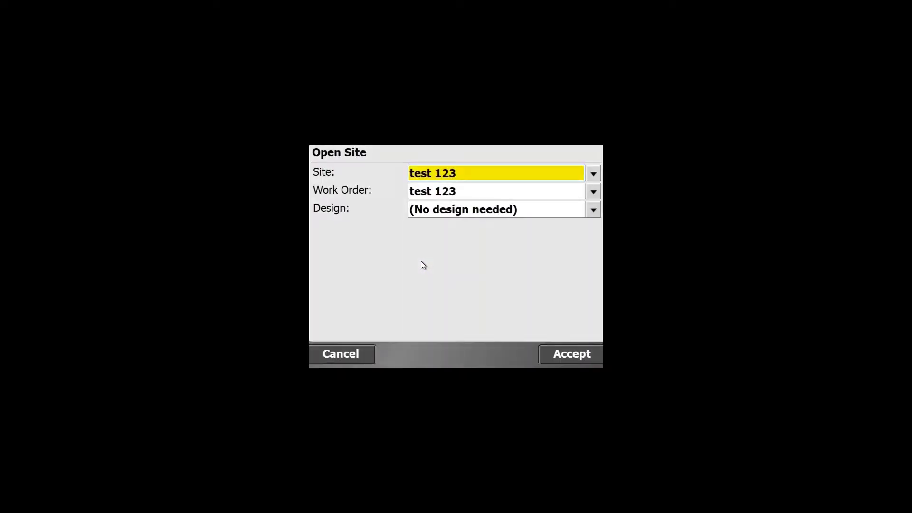
left_click(594, 174)
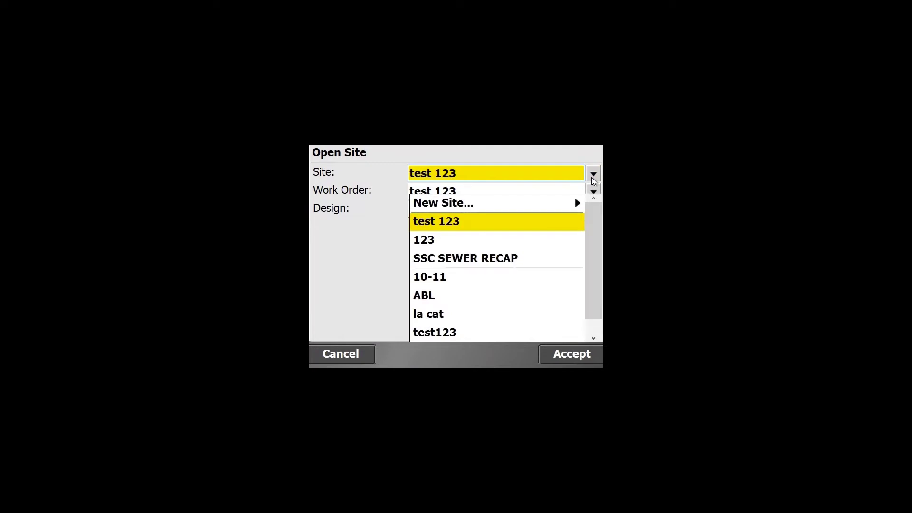
- Create a new site named 'One Point Calibration' with default US Survey Feet and Degrees units
left_click(453, 203)
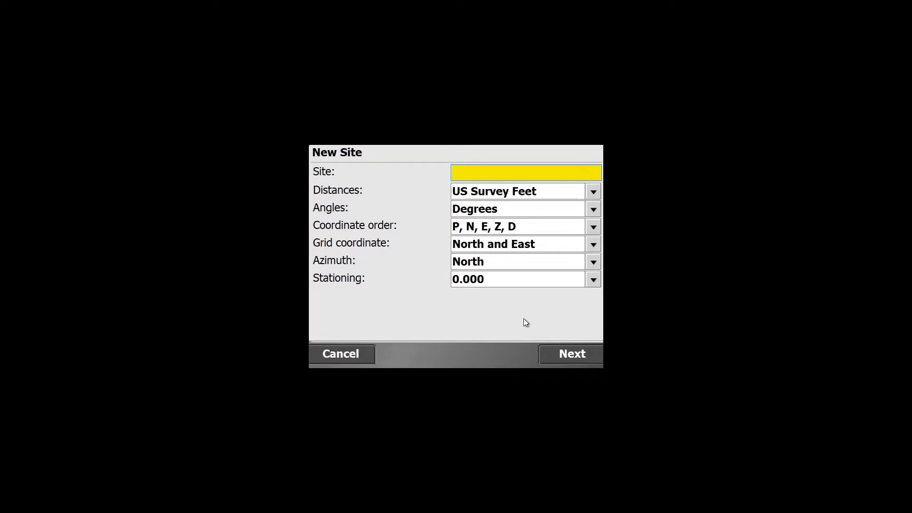
type("One Point Calibration")
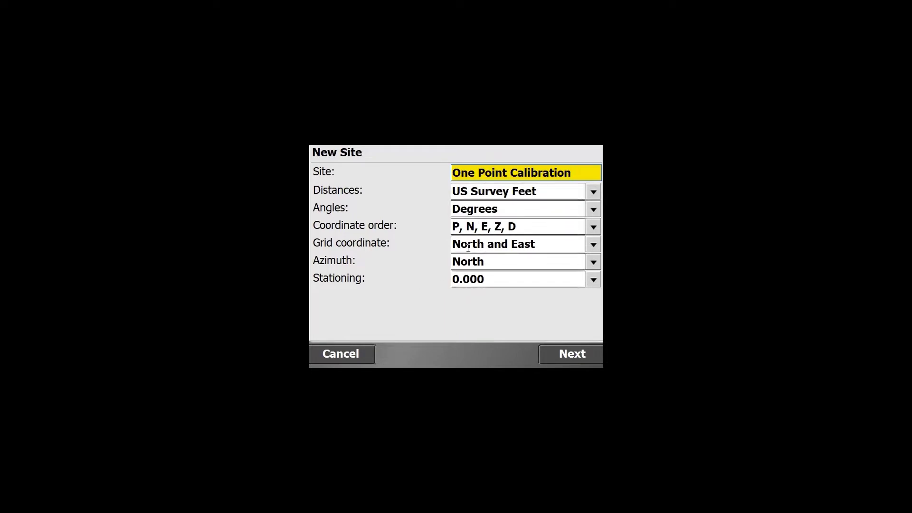
left_click(576, 355)
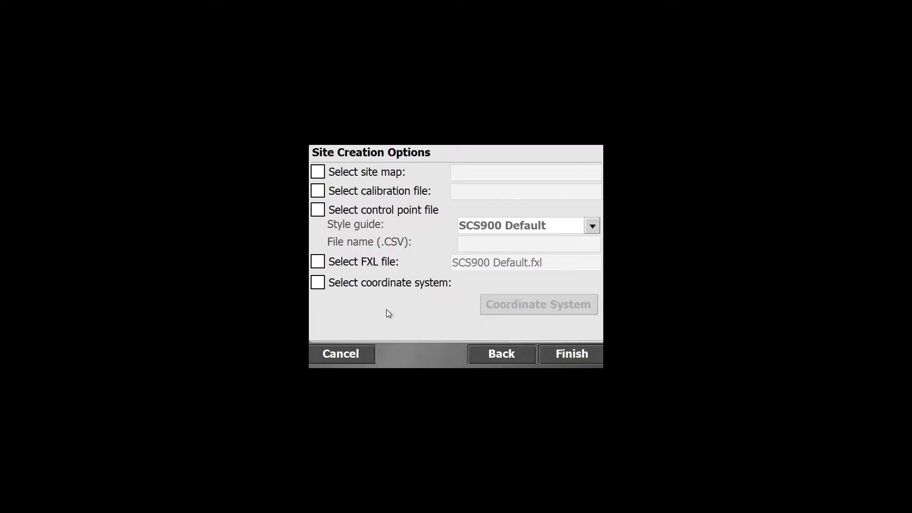
left_click(575, 358)
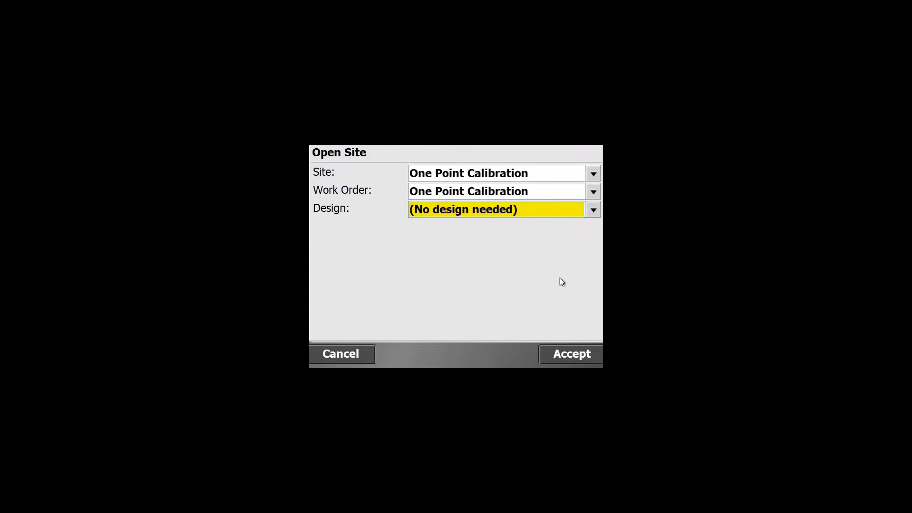
- Open the One Point Calibration site with its matching work order and no design
left_click(578, 357)
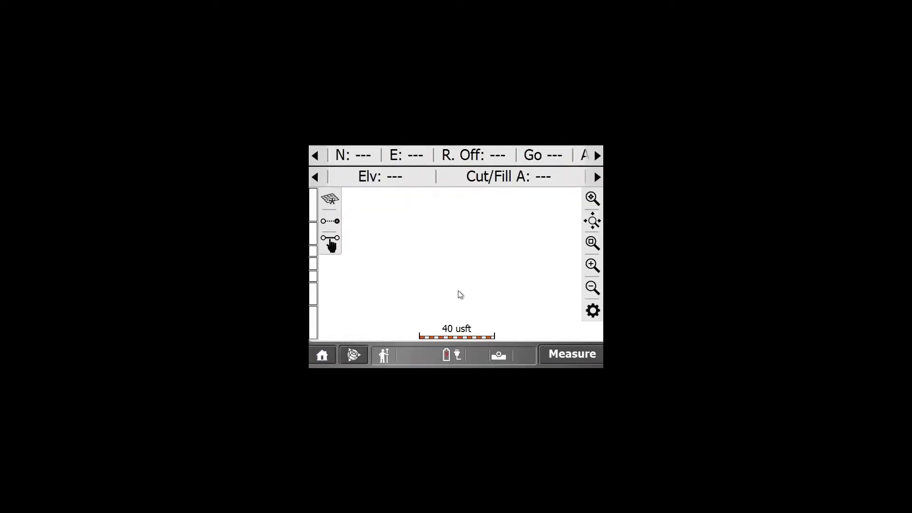
- Go to the GPS Setup menu for the One Point Calibration site
left_click(322, 360)
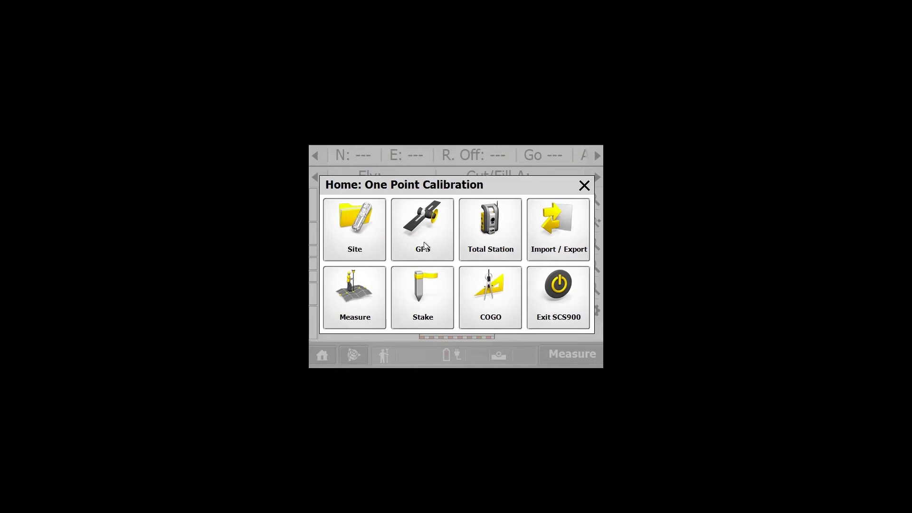
left_click(424, 246)
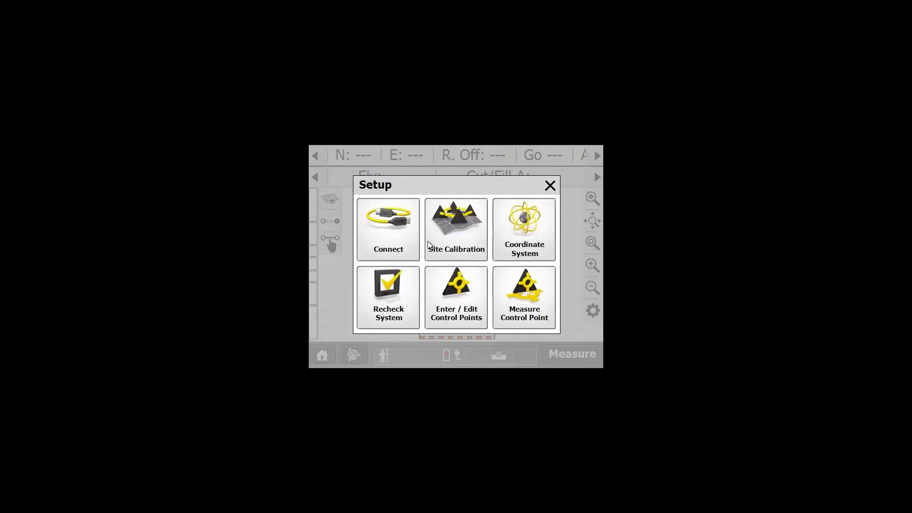
- Set the receiver to Base mode on Emulator with Radio in Receiver corrections and network ID 1
left_click(382, 236)
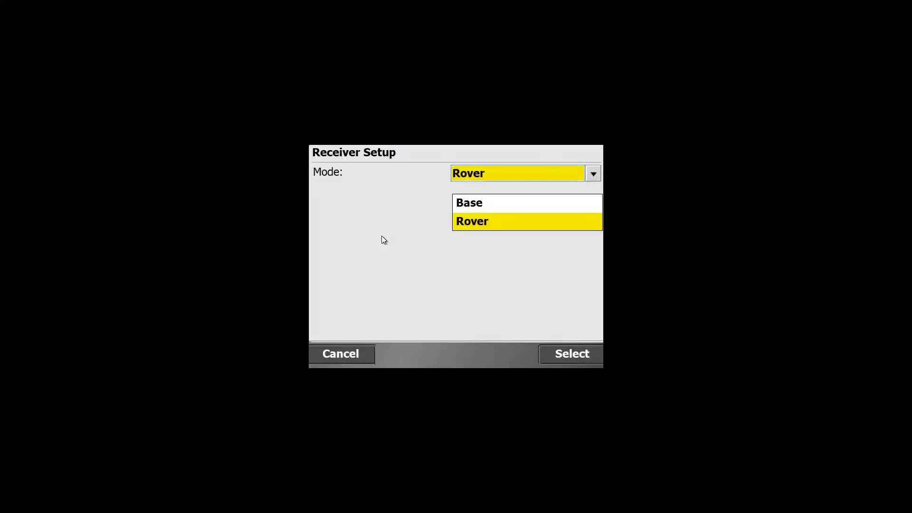
left_click(493, 208)
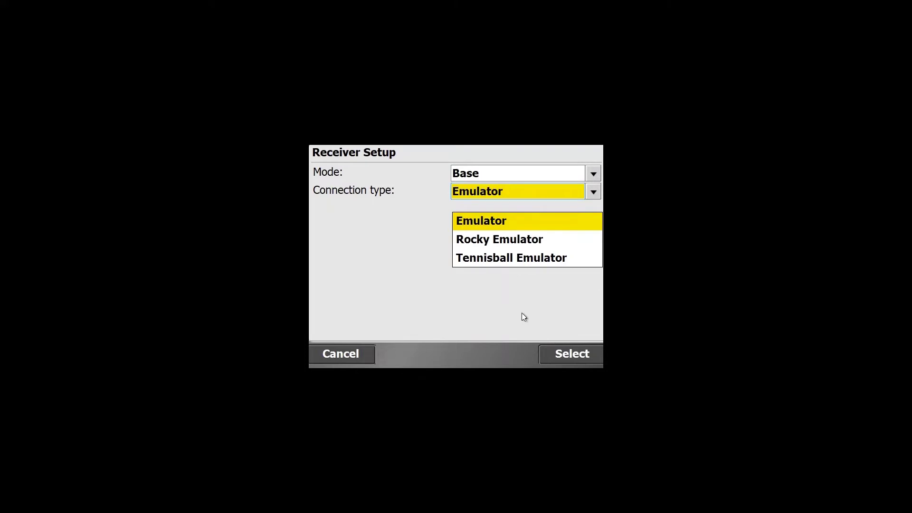
left_click(560, 355)
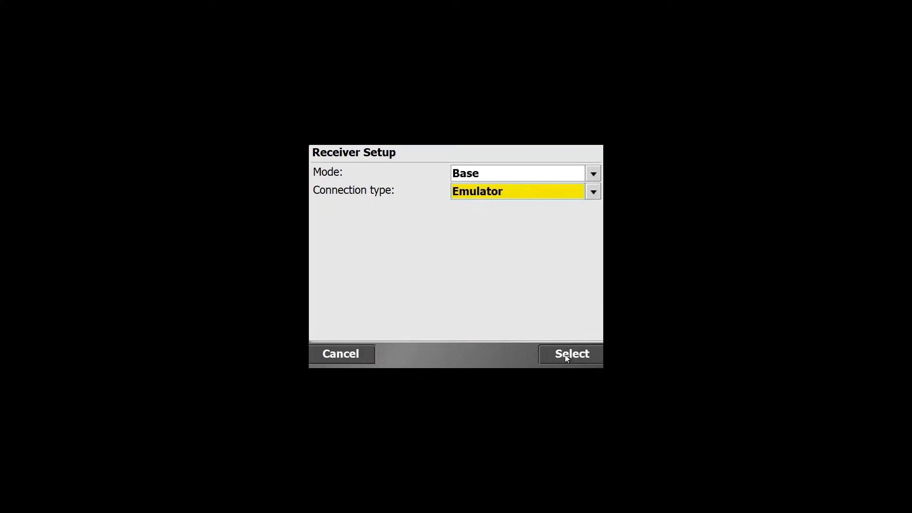
left_click(565, 355)
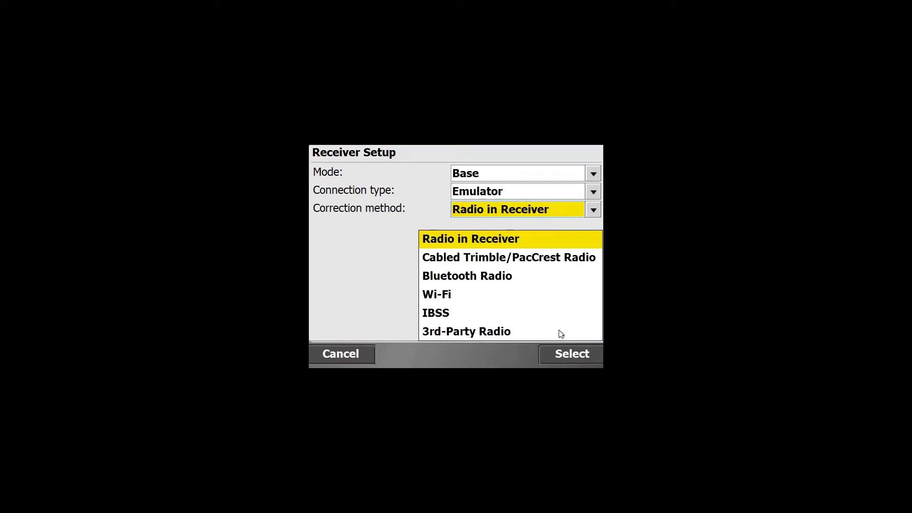
left_click(494, 243)
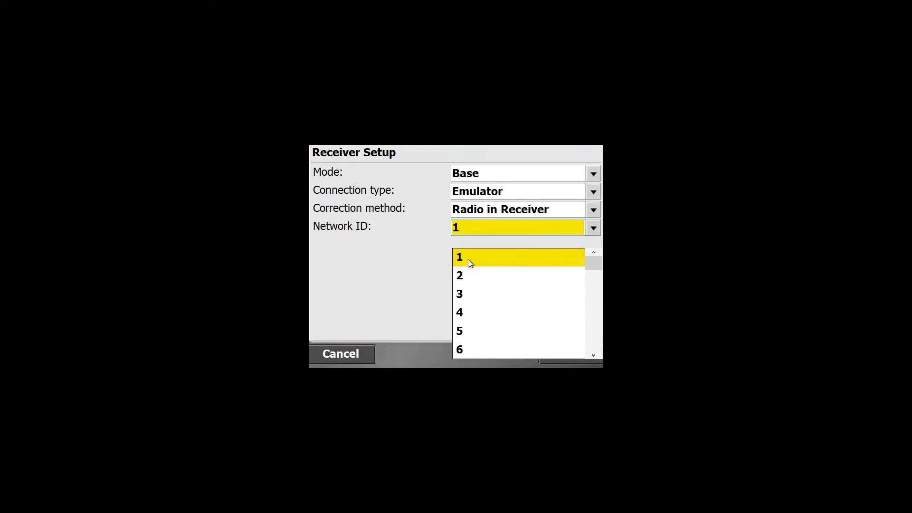
left_click(469, 262)
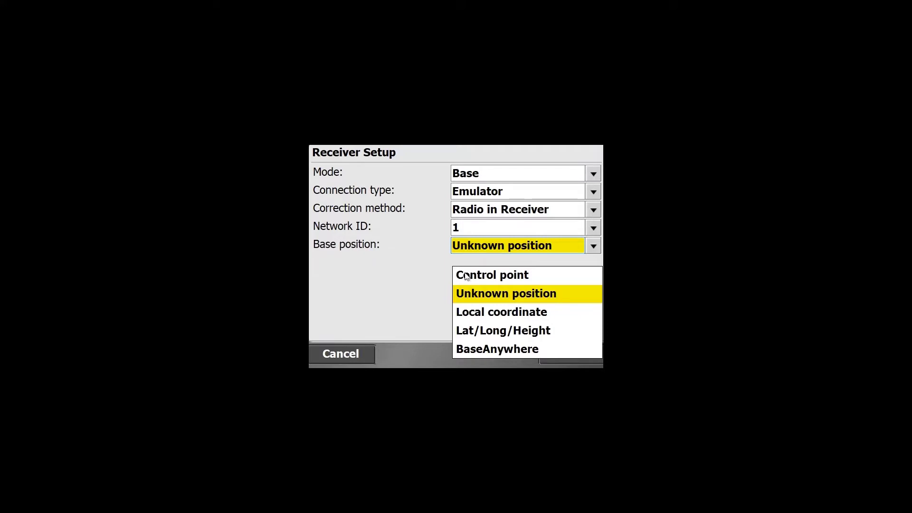
- Keep Unknown position and name the base 'One Point Cal'
left_click(511, 298)
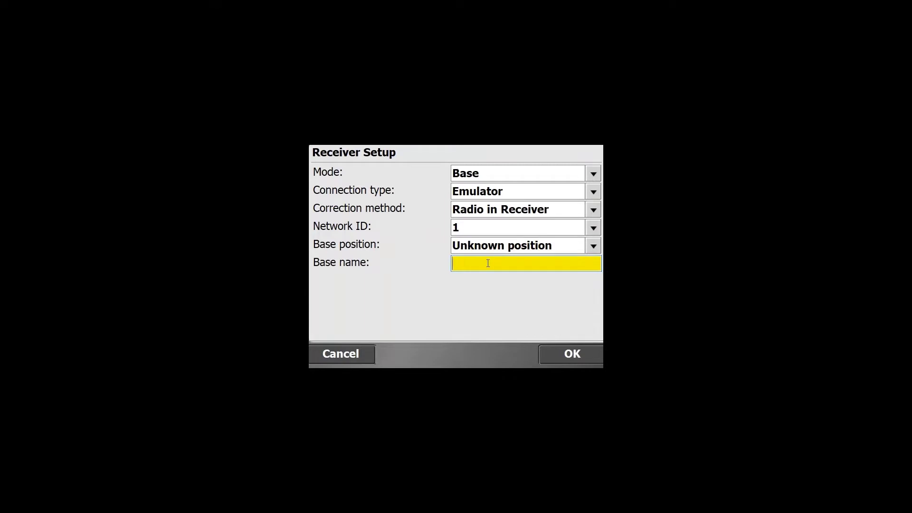
type("One Point")
type("Cal")
left_click(561, 354)
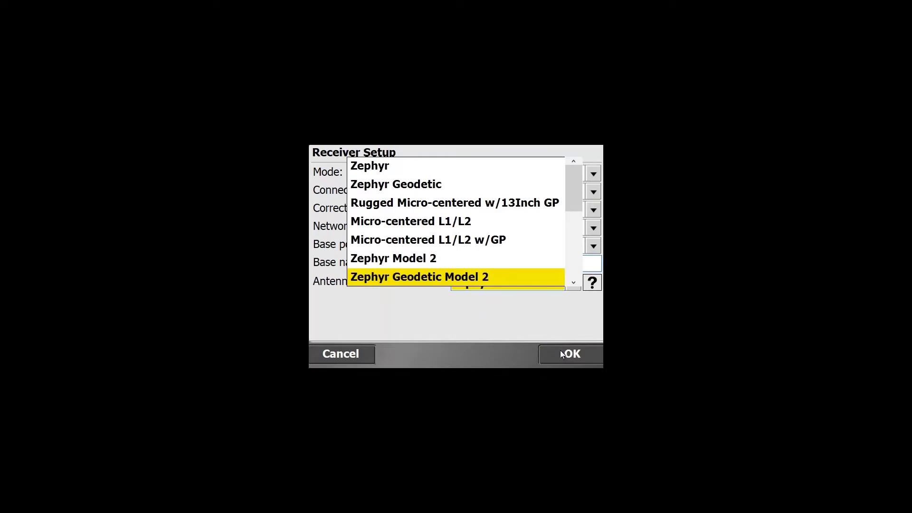
- Use a Zephyr Geodetic Model 2 antenna measured to bottom of antenna at 0.000 usft
left_click(426, 278)
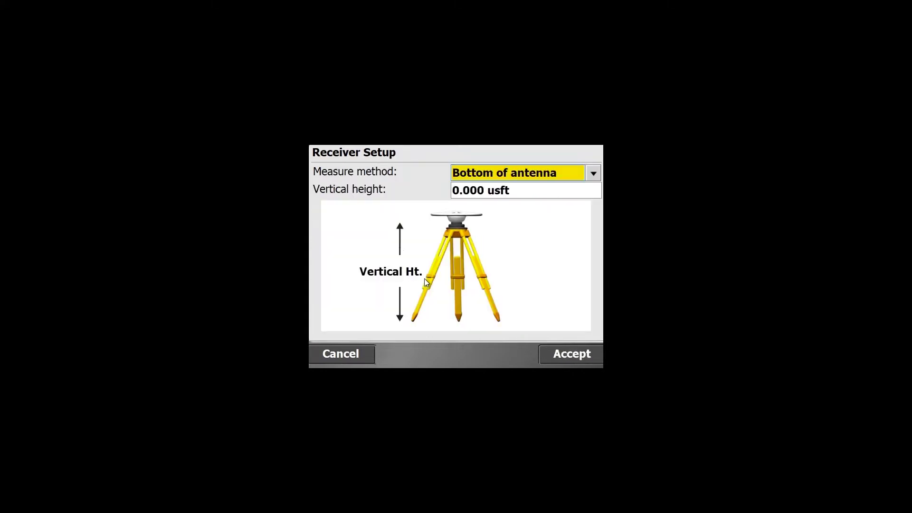
left_click(481, 190)
left_click(581, 355)
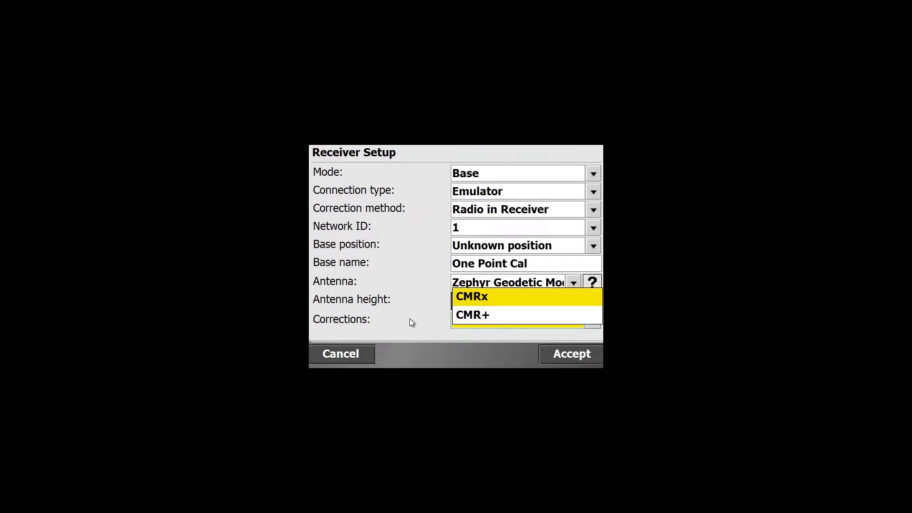
- Start the base with CMRx corrections and dismiss the summary showing 164.042 usft height
left_click(465, 300)
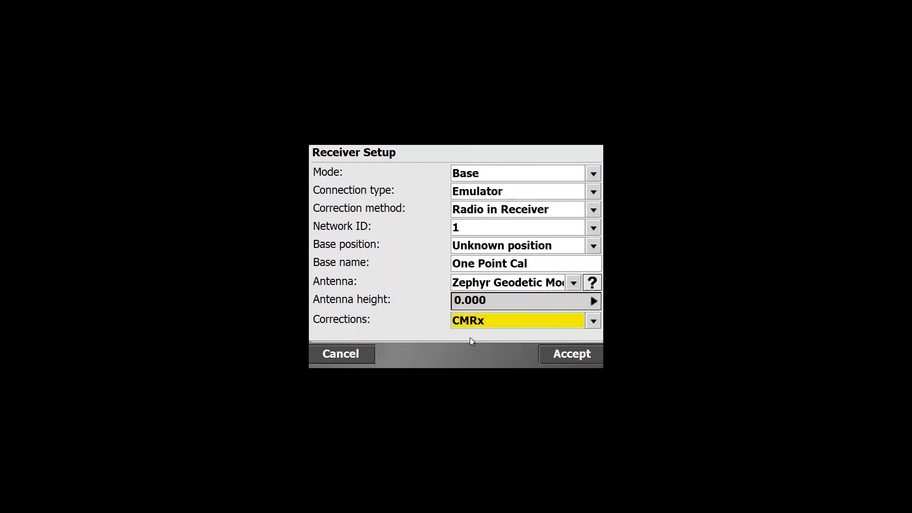
left_click(582, 354)
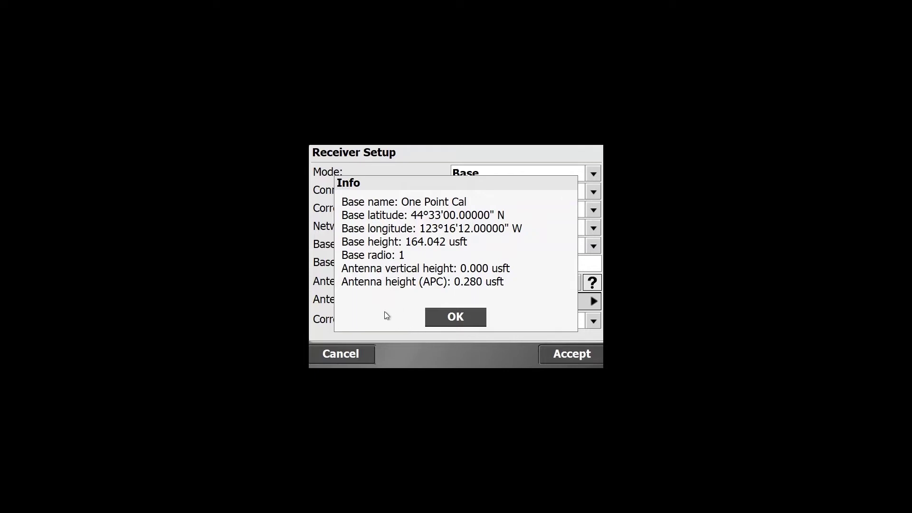
left_click(470, 320)
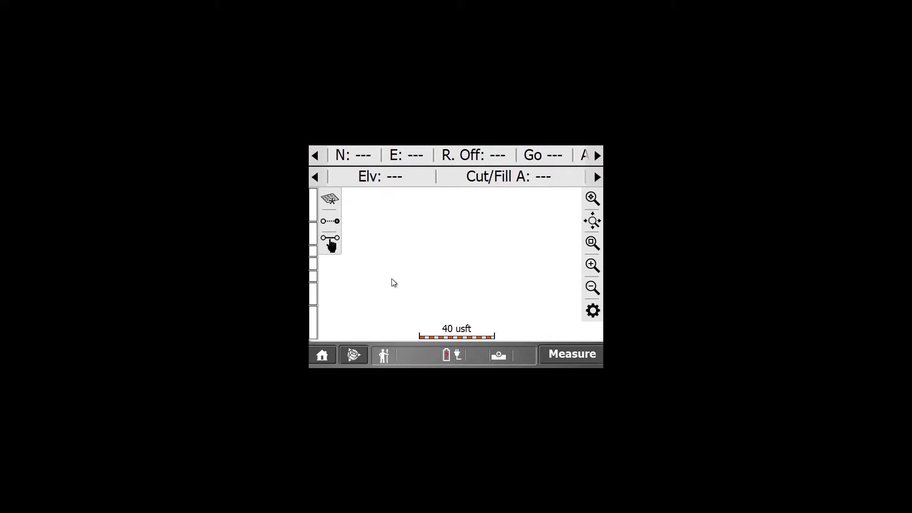
- Bring up the Home menu over the One Point Calibration site map
left_click(323, 361)
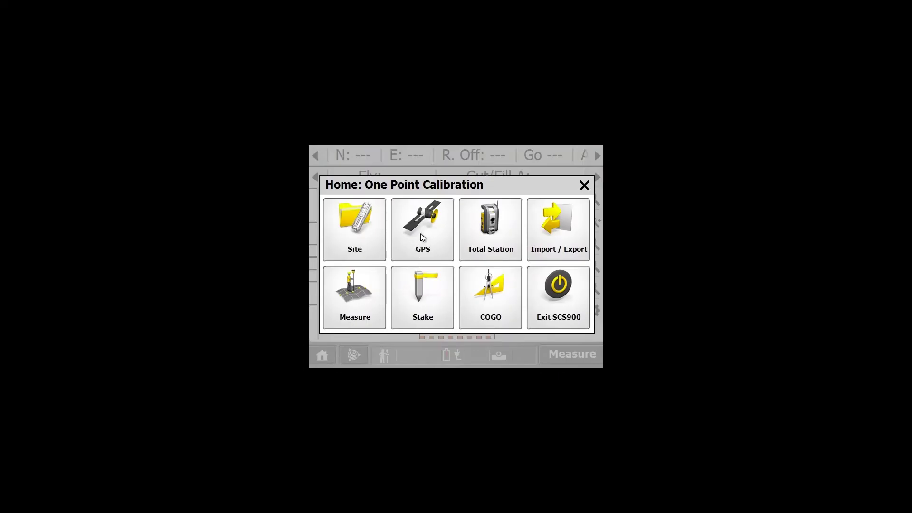
- Set up a second receiver as a Rover on Rocky Emulator with Radio in Receiver corrections
left_click(429, 219)
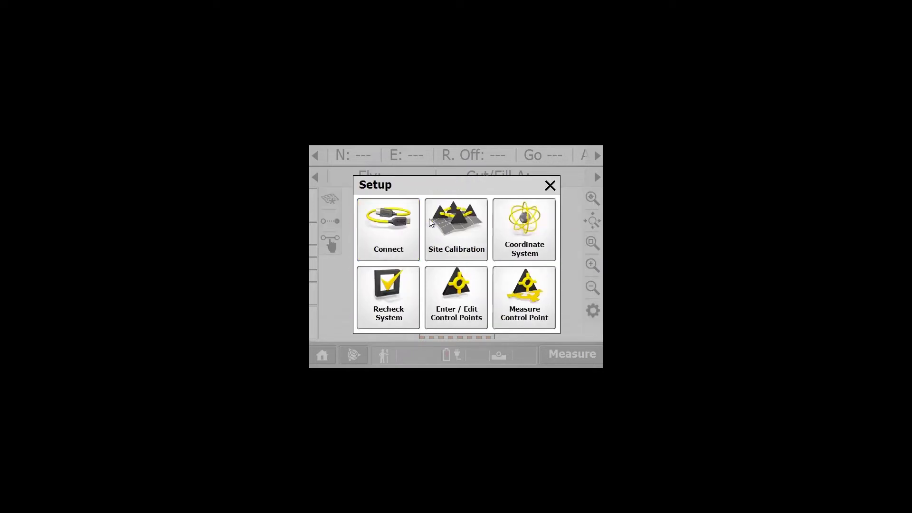
left_click(394, 238)
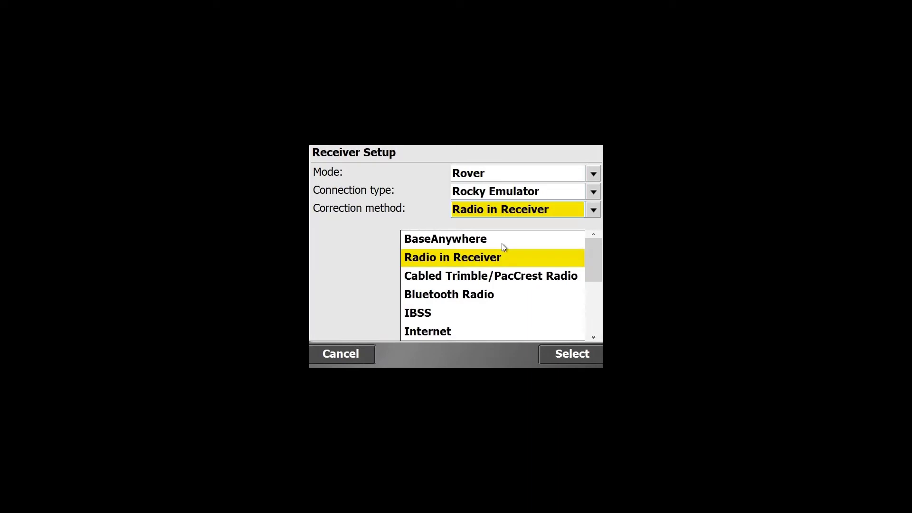
left_click(483, 257)
left_click(593, 174)
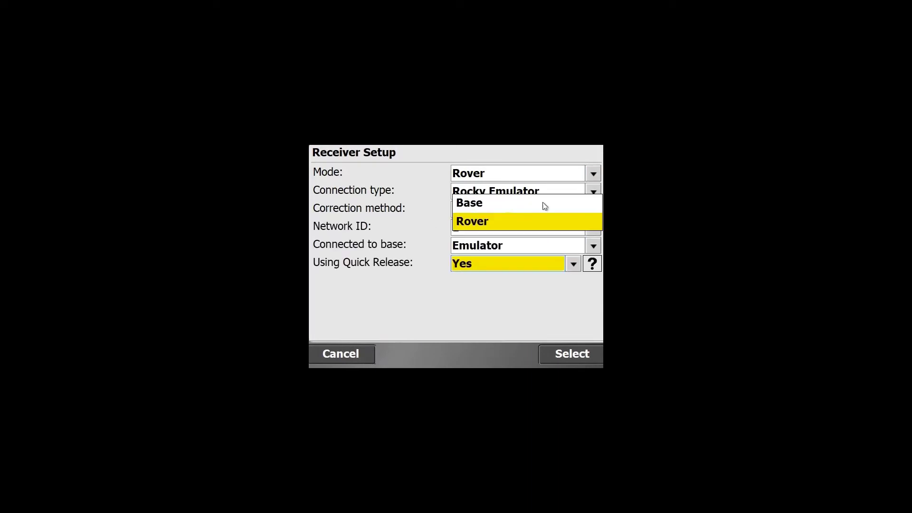
left_click(485, 219)
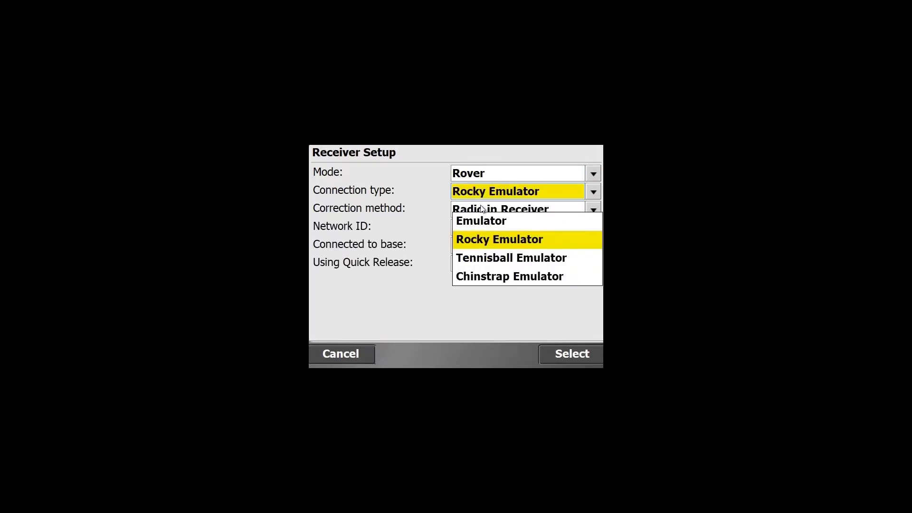
left_click(475, 241)
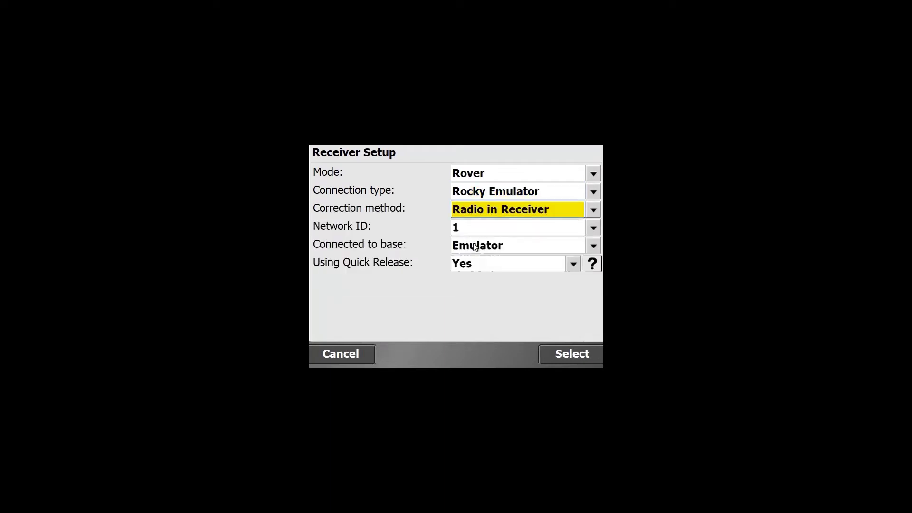
key("alt+Down")
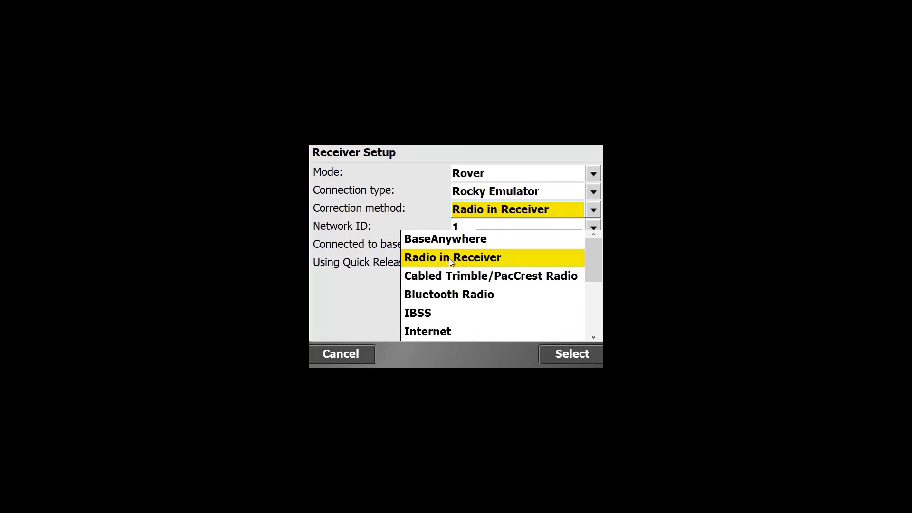
left_click(437, 259)
- Complete the rover setup with network ID 1, Emulator base and Quick Release set to Yes
key("alt+Down")
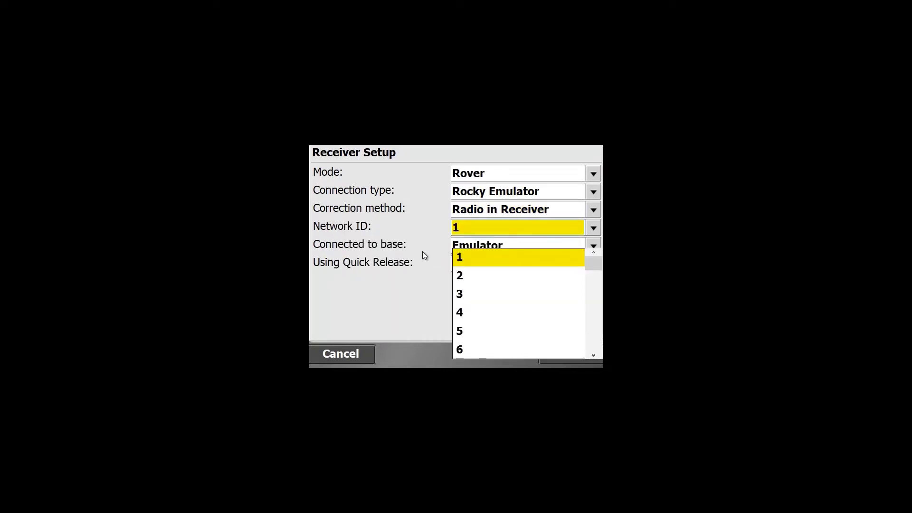
left_click(492, 263)
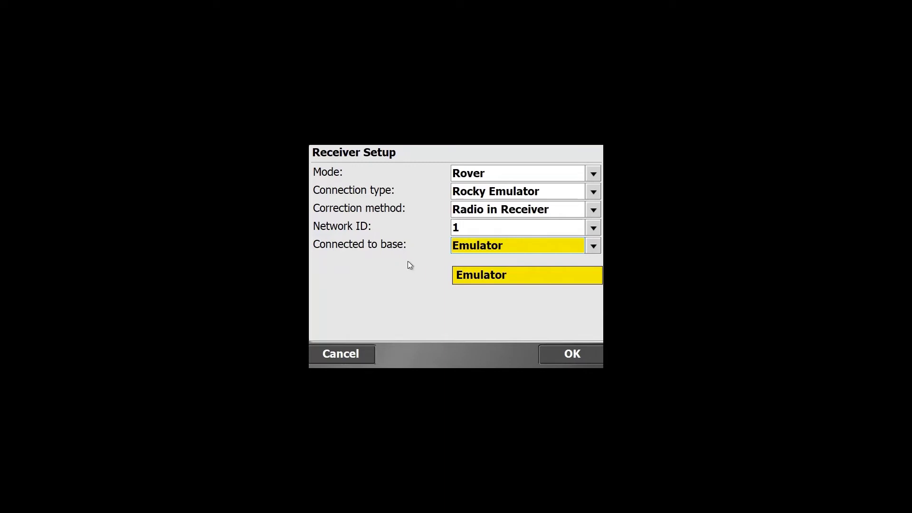
left_click(568, 356)
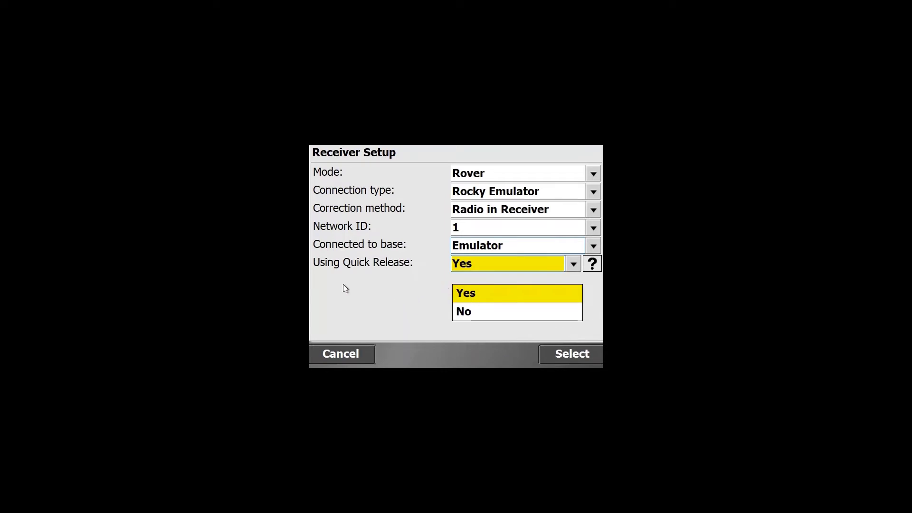
left_click(592, 265)
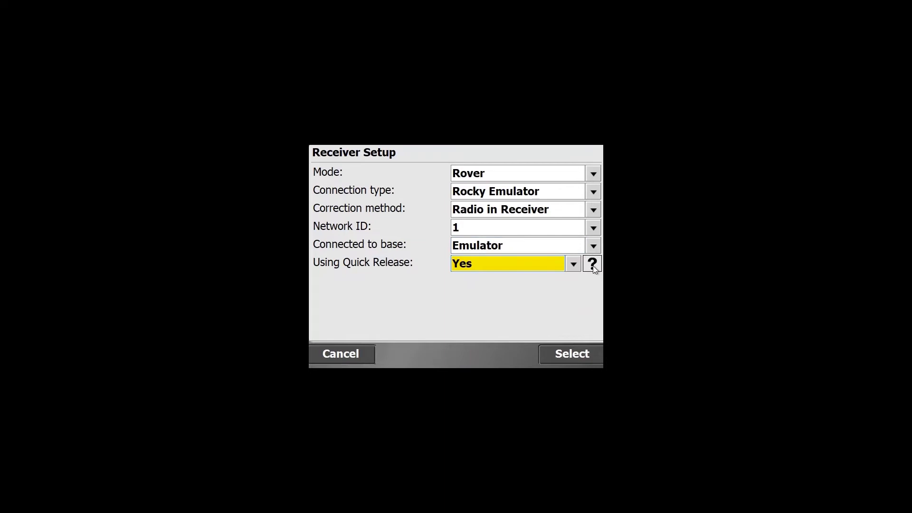
left_click(593, 265)
- Accept the rover setup with the 6.562 usft antenna height and agree to calibrate the site now
left_click(572, 357)
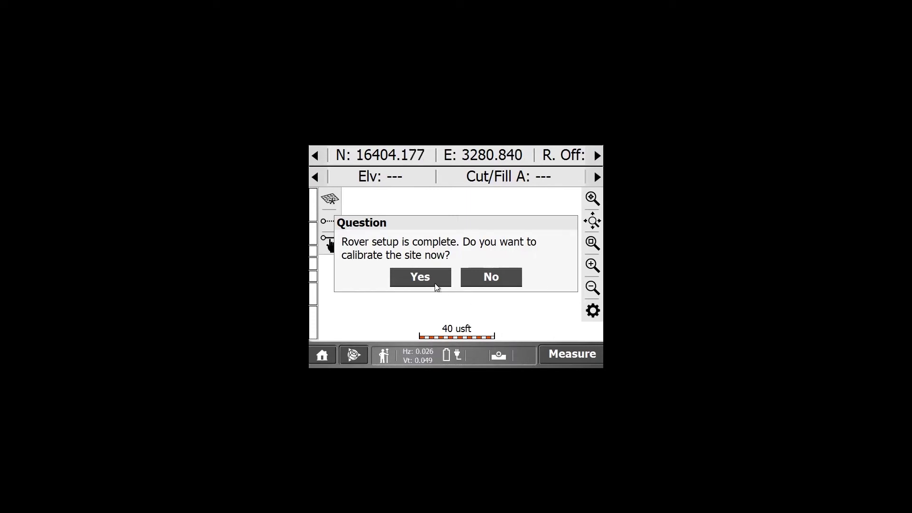
left_click(420, 279)
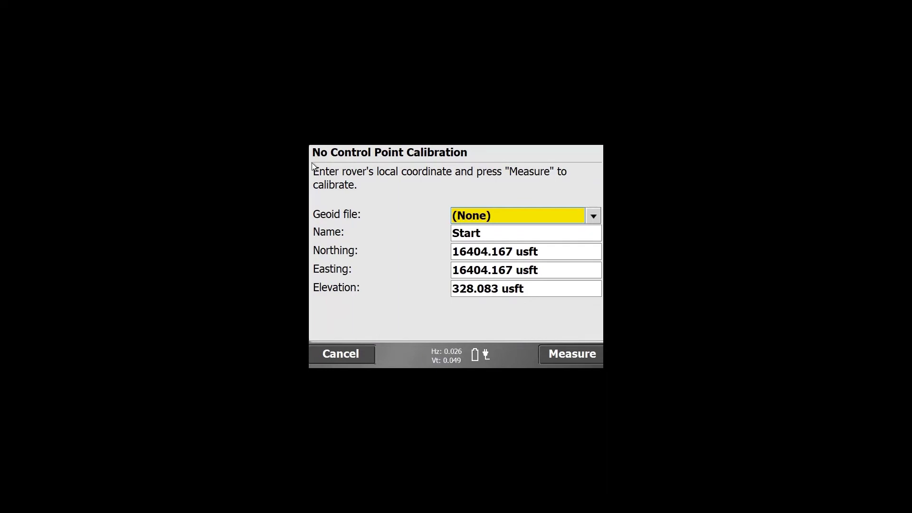
- Select point Start's prefilled Northing value of 16404.167 usft to replace it
left_click(534, 252)
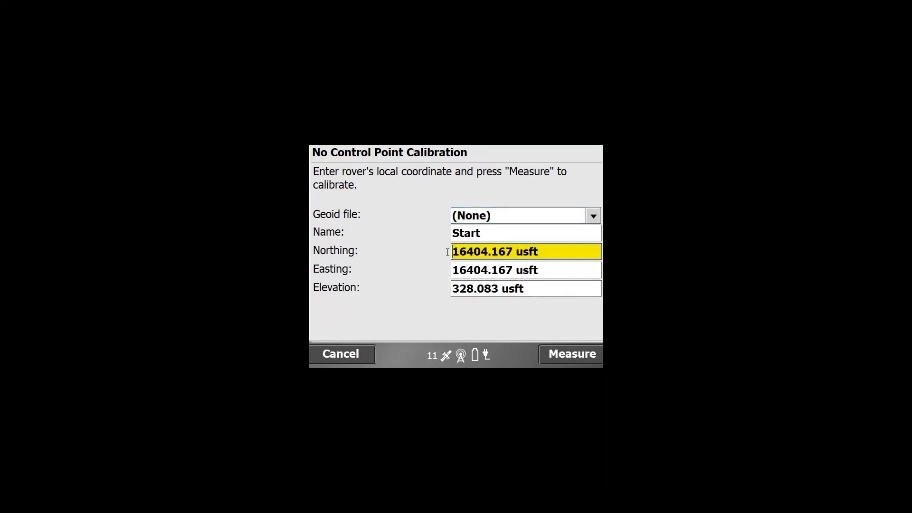
- Enter point Start's local coordinates: Northing 5000.0, Easting 5000.0, Elevation 100.00
type("5000.0")
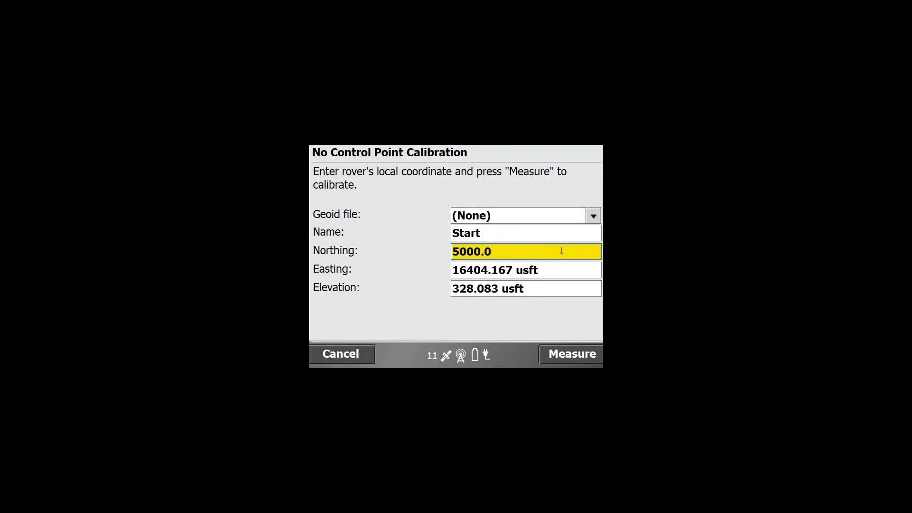
mouse_move(551, 269)
left_mouse_down()
mouse_move(490, 269)
mouse_move(550, 271)
left_mouse_up()
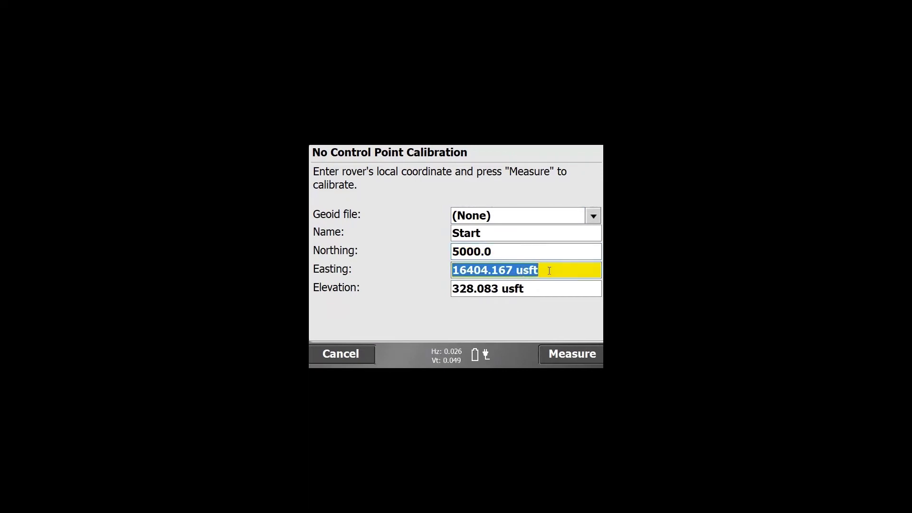
type("500")
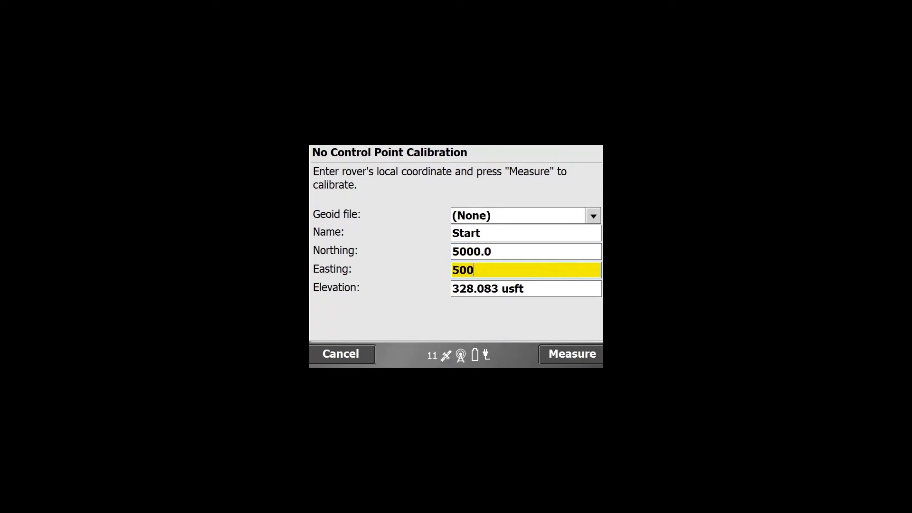
type("0.0")
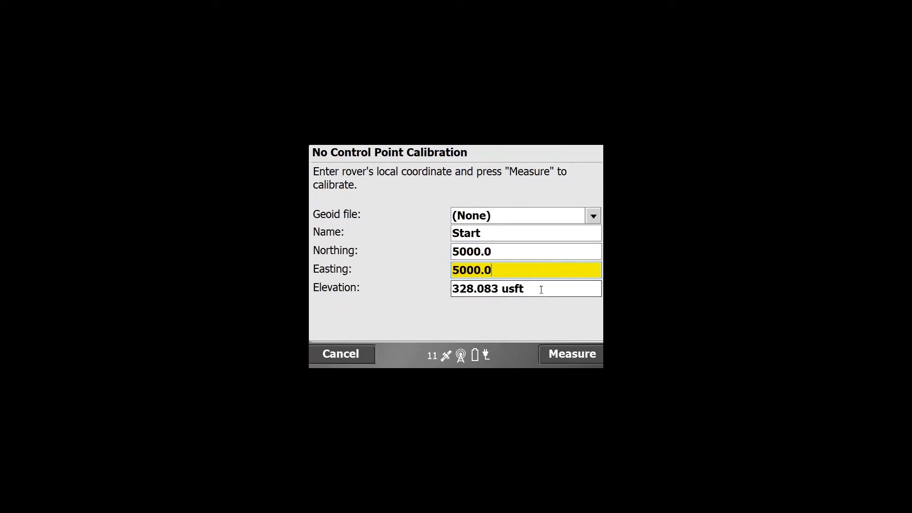
left_click_drag(452, 288, 530, 293)
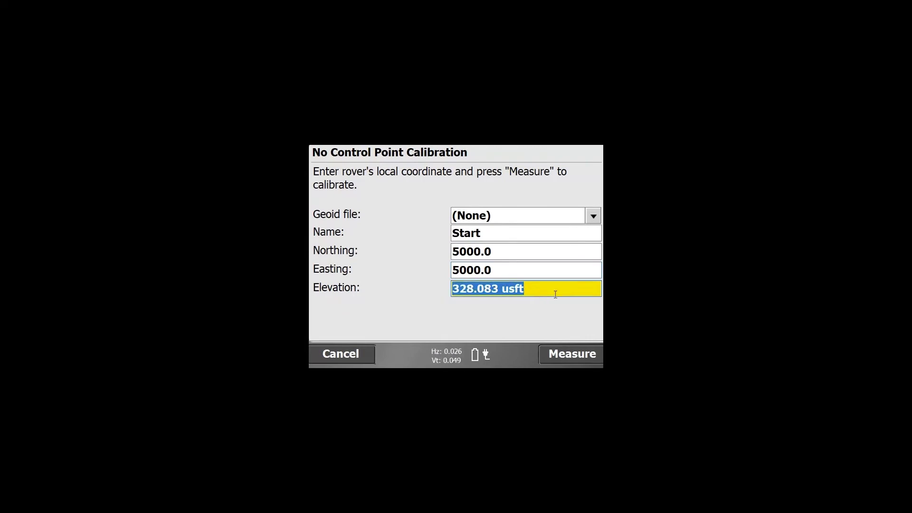
type("100")
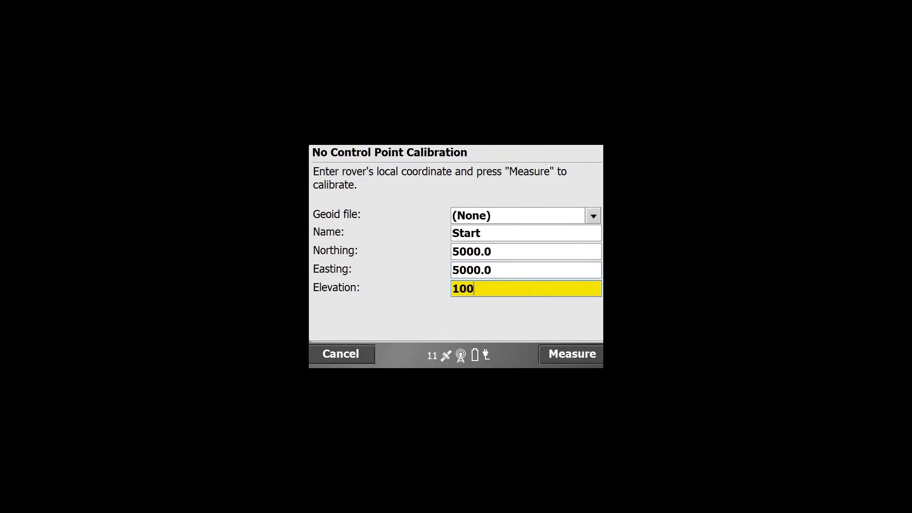
type(".00")
- Begin measuring point Start, keeping Bottom of Quick Release and the 6.562 usft vertical height
left_click(578, 357)
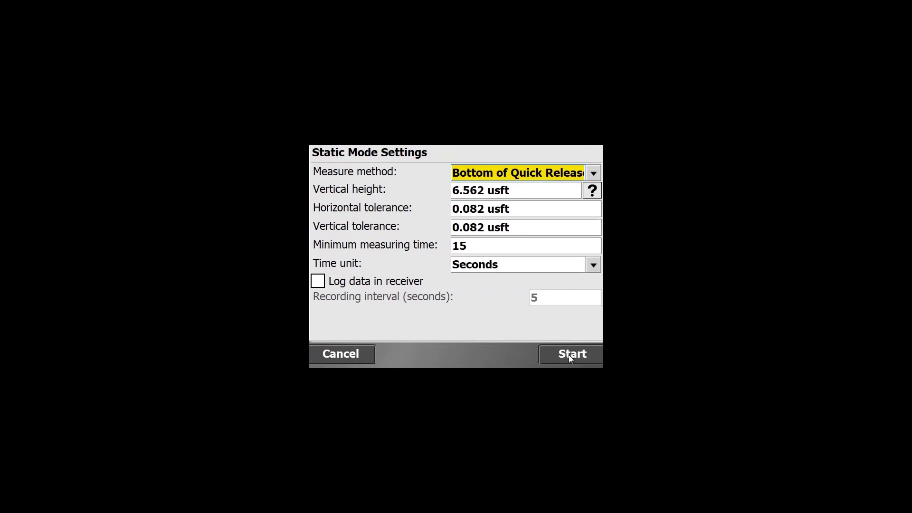
left_click(593, 174)
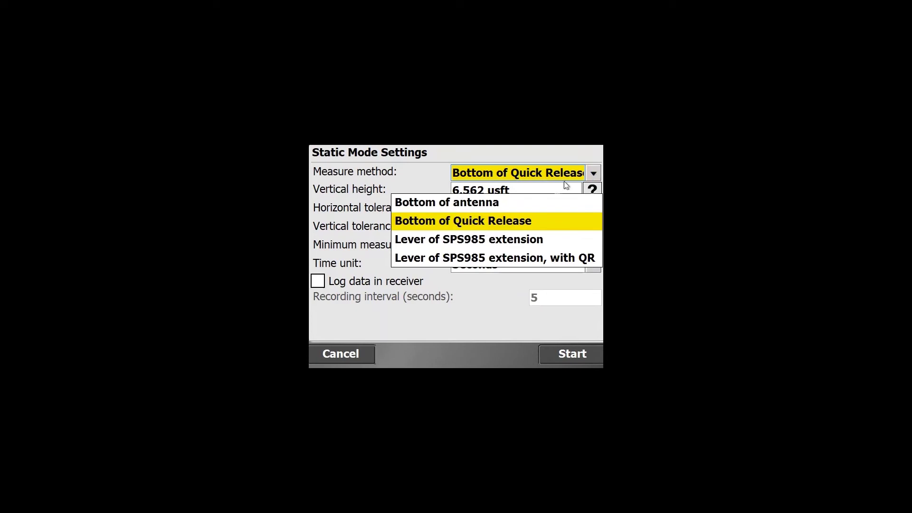
left_click(596, 173)
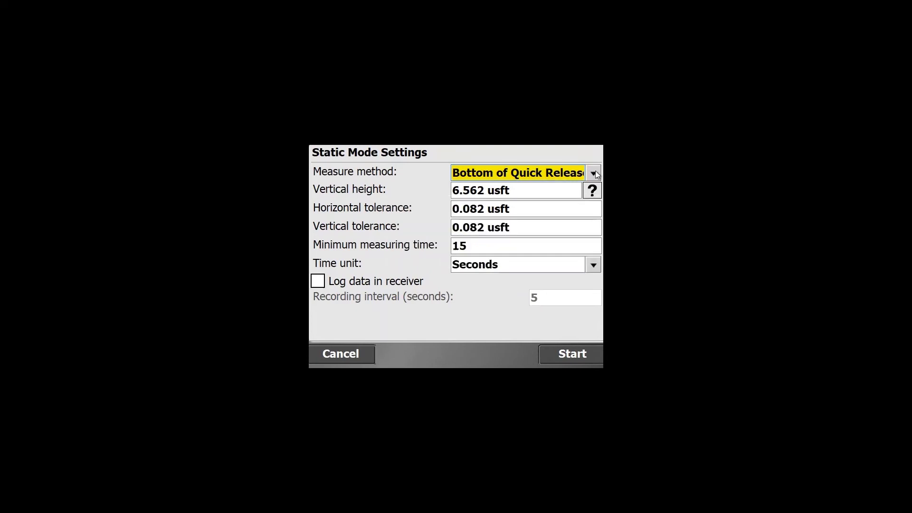
left_click(461, 194)
- Run the 15-second static measurement and accept it at H 0.026, V 0.049 usft precision
left_click(576, 356)
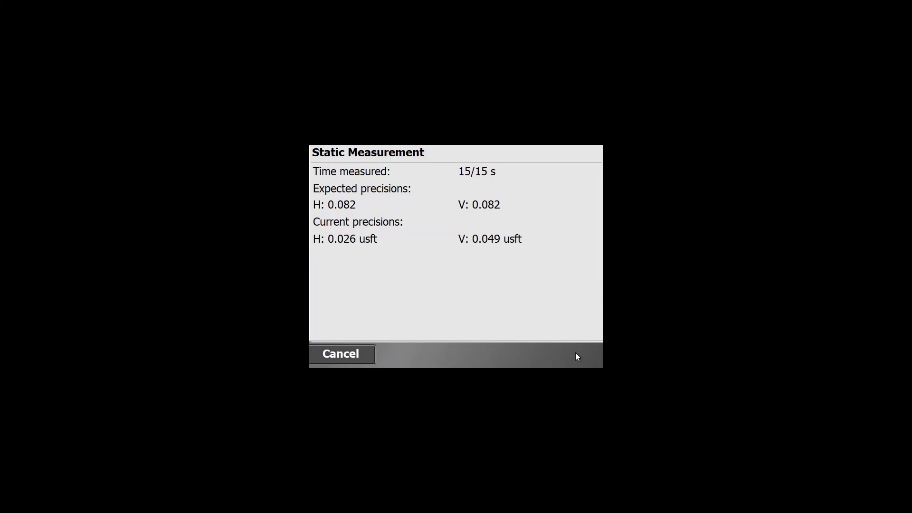
left_click(576, 354)
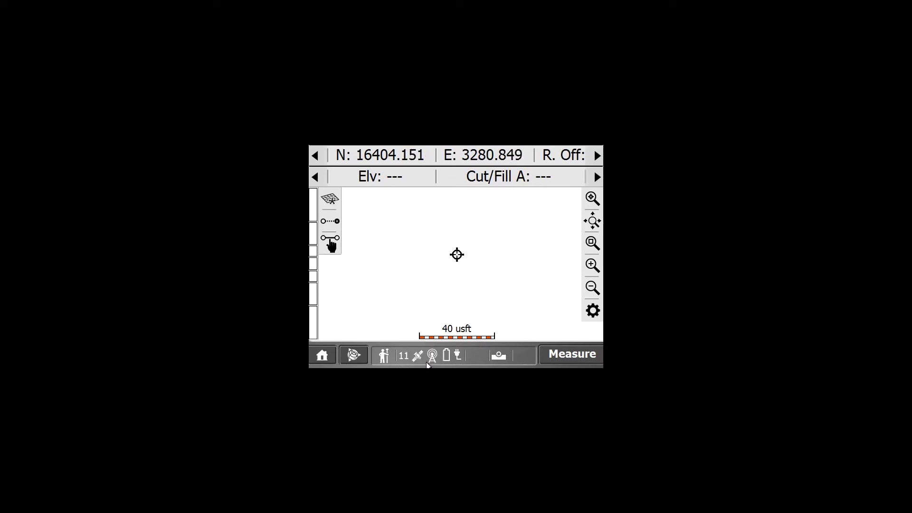
- Bring up the instrument functions from the map screen's bottom bar
left_click(364, 364)
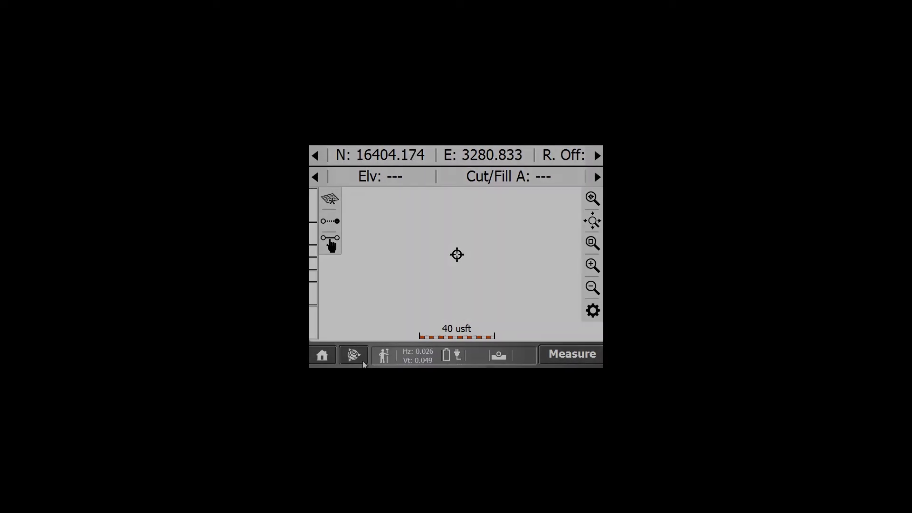